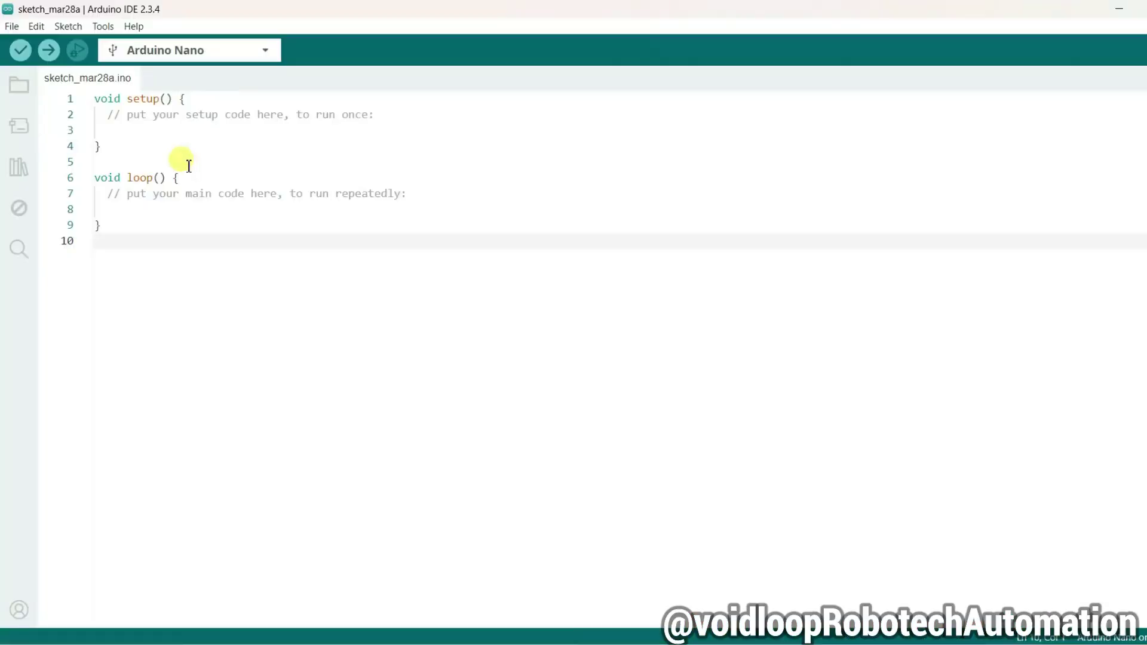
Step: Install the Adafruit NeoPixel library, version 1.12.5, from the Library Manager
click(261, 251)
click(18, 168)
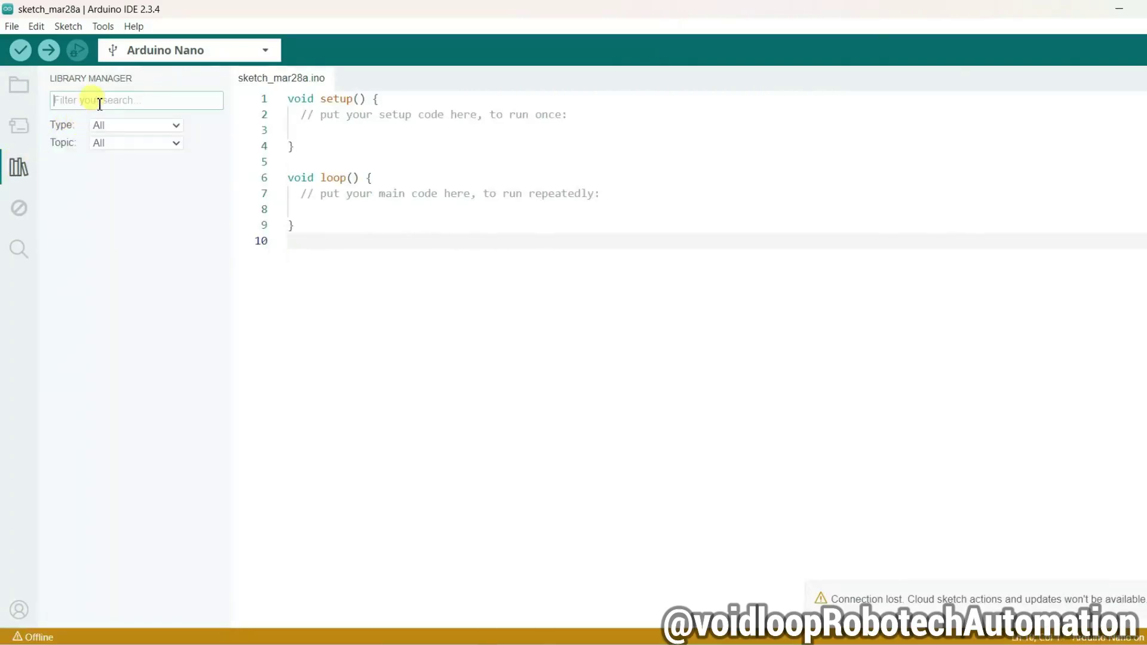
text(Adafruit)
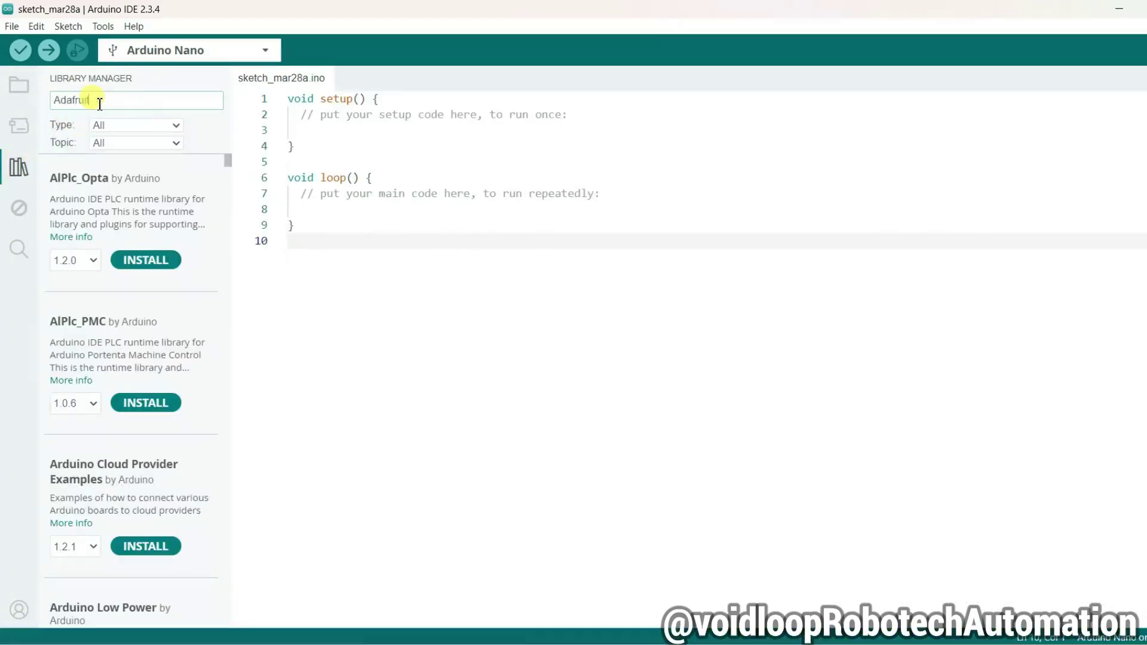
text( NeoPixe)
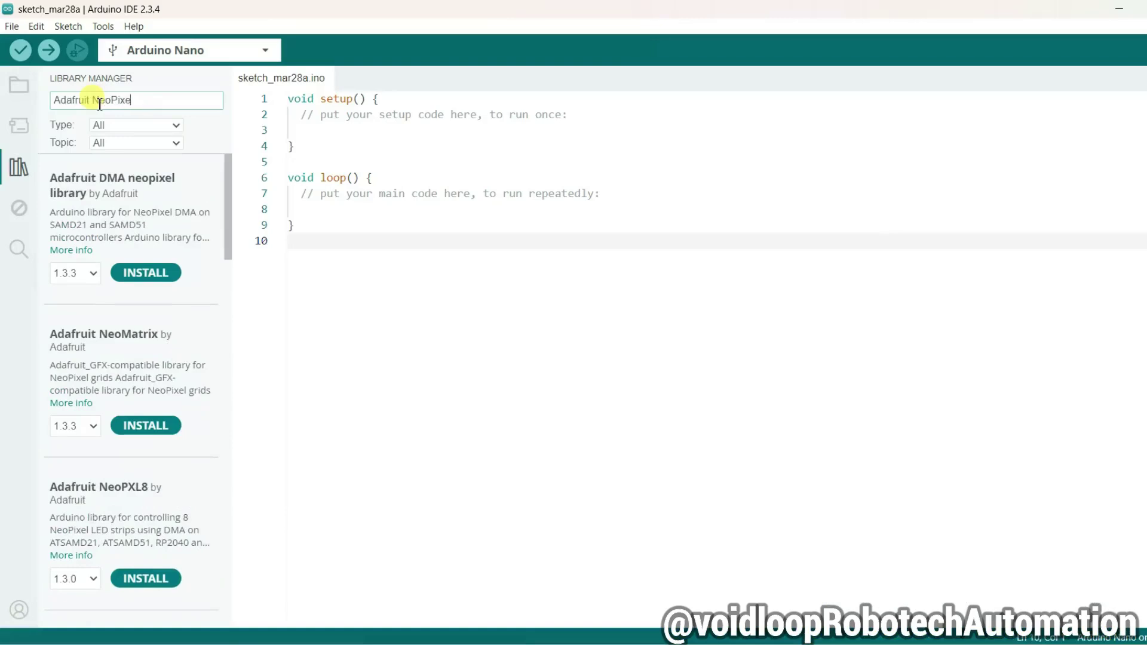
text(l)
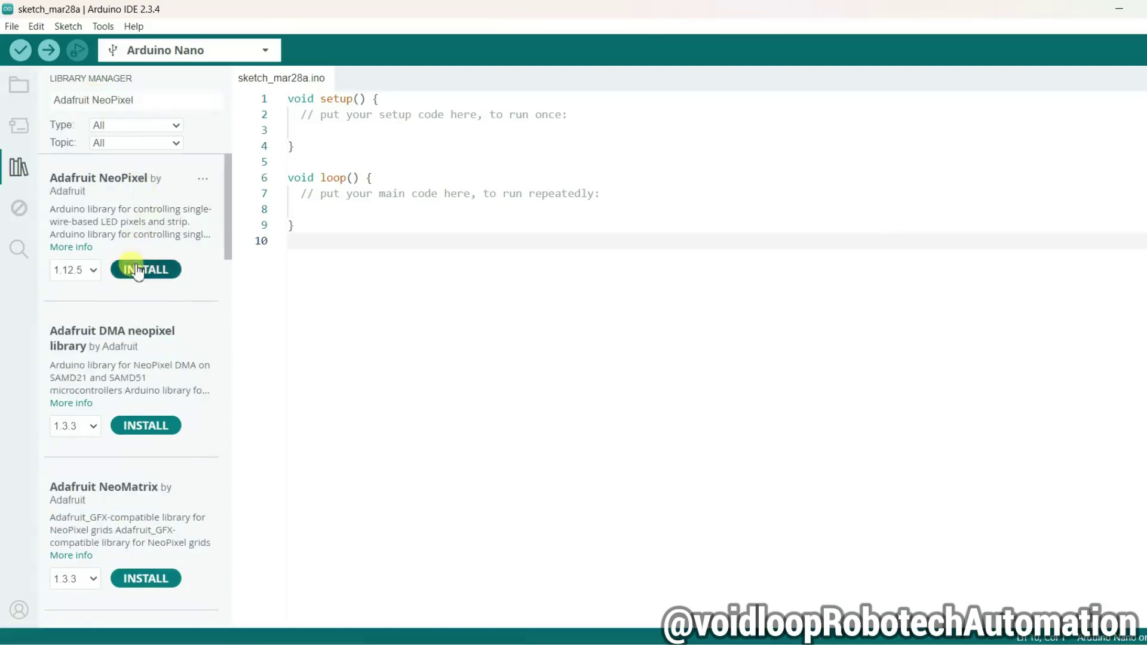
click(136, 270)
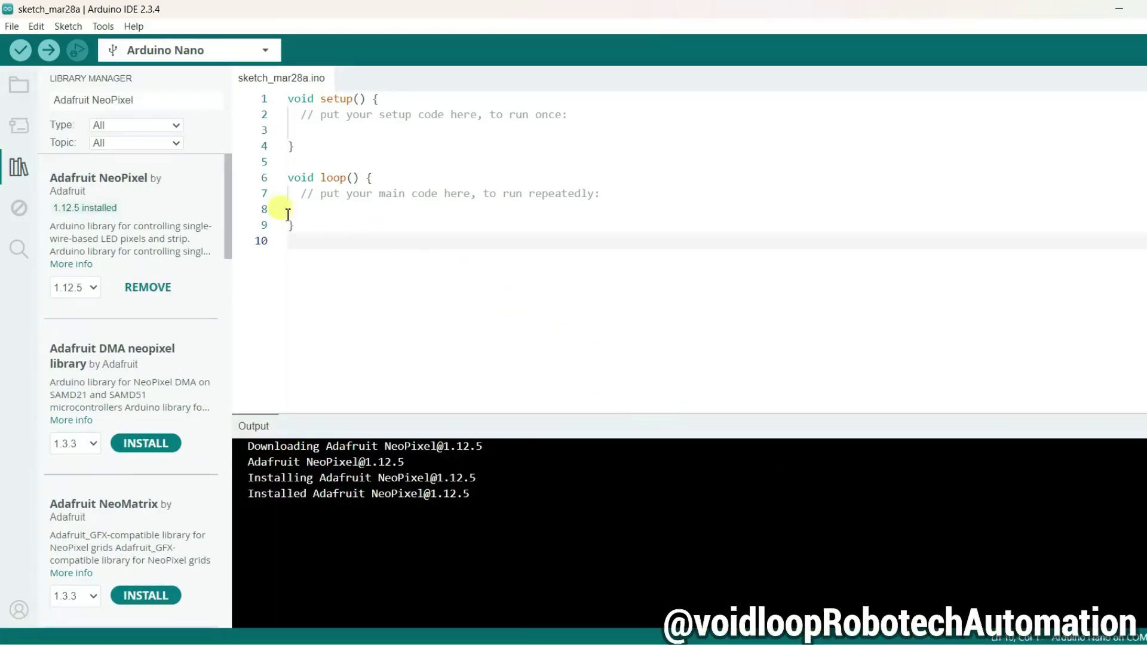
Step: Close the library panel and open the Adafruit NeoPixel strandtest example in a maximized window
click(16, 170)
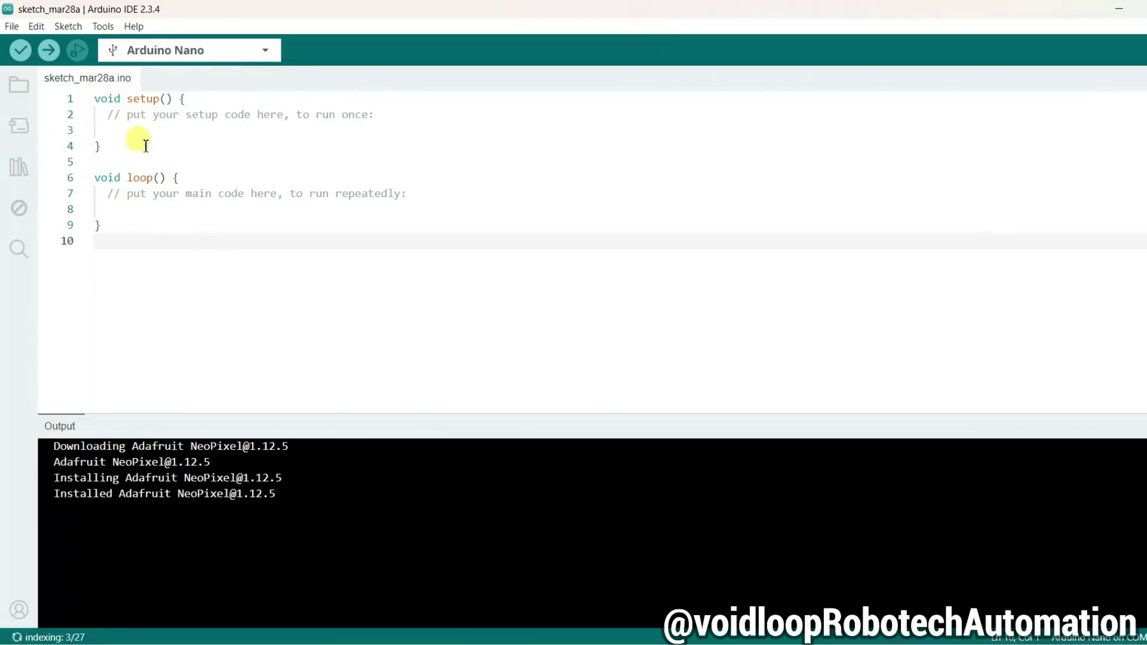
click(11, 26)
mouse_move(33, 149)
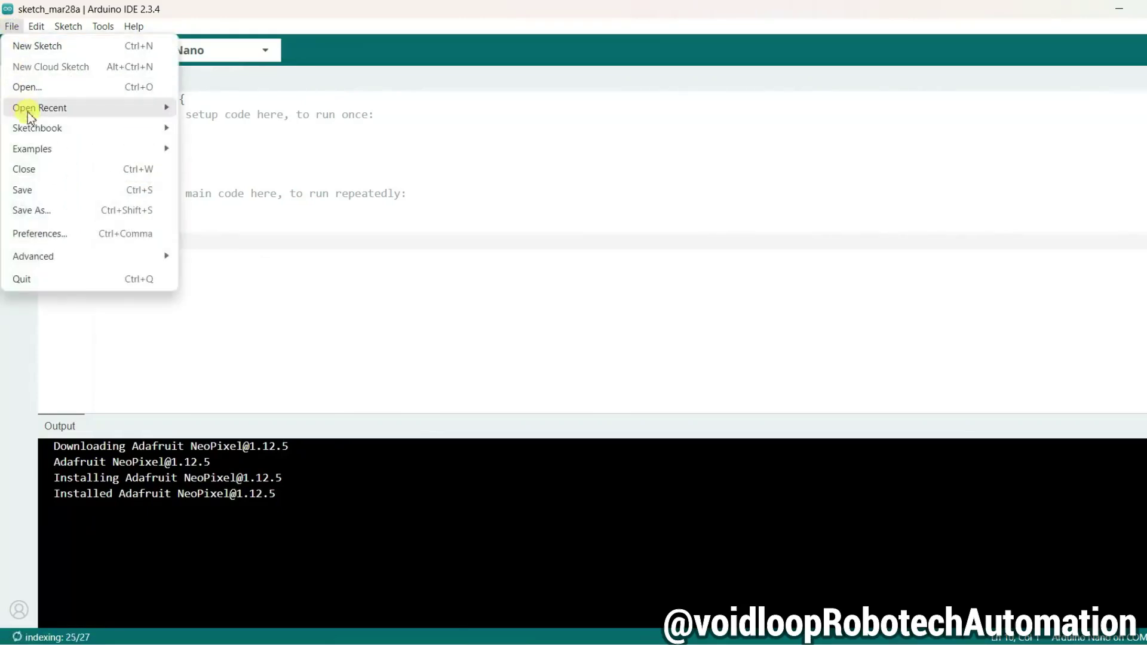
scroll(247, 386, down, 5)
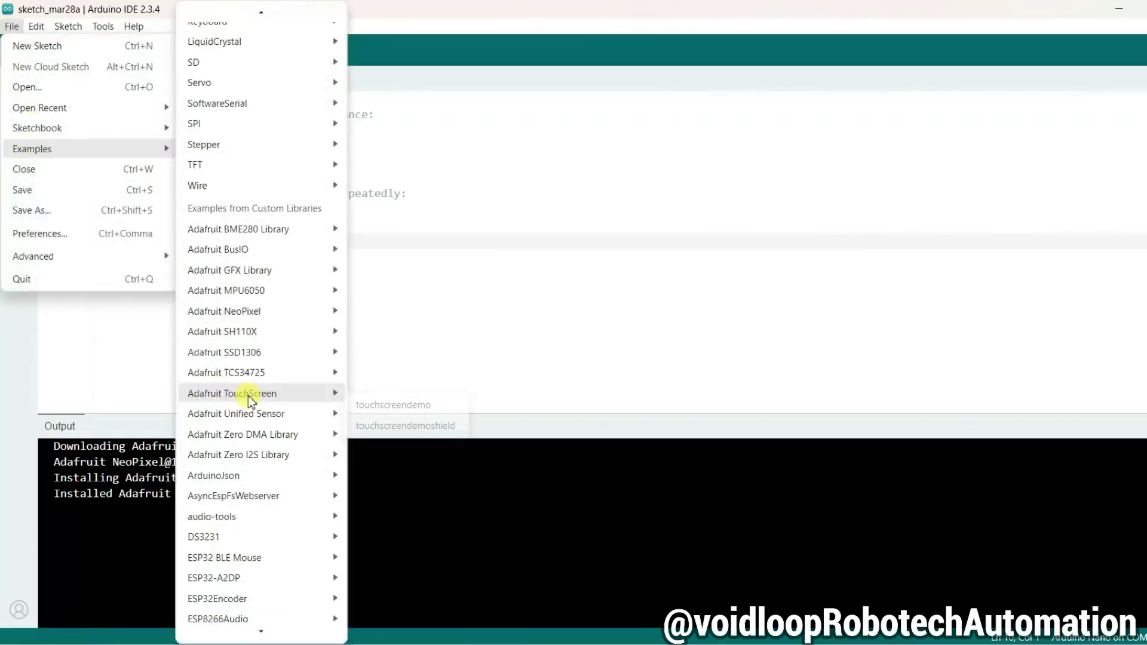
mouse_move(224, 311)
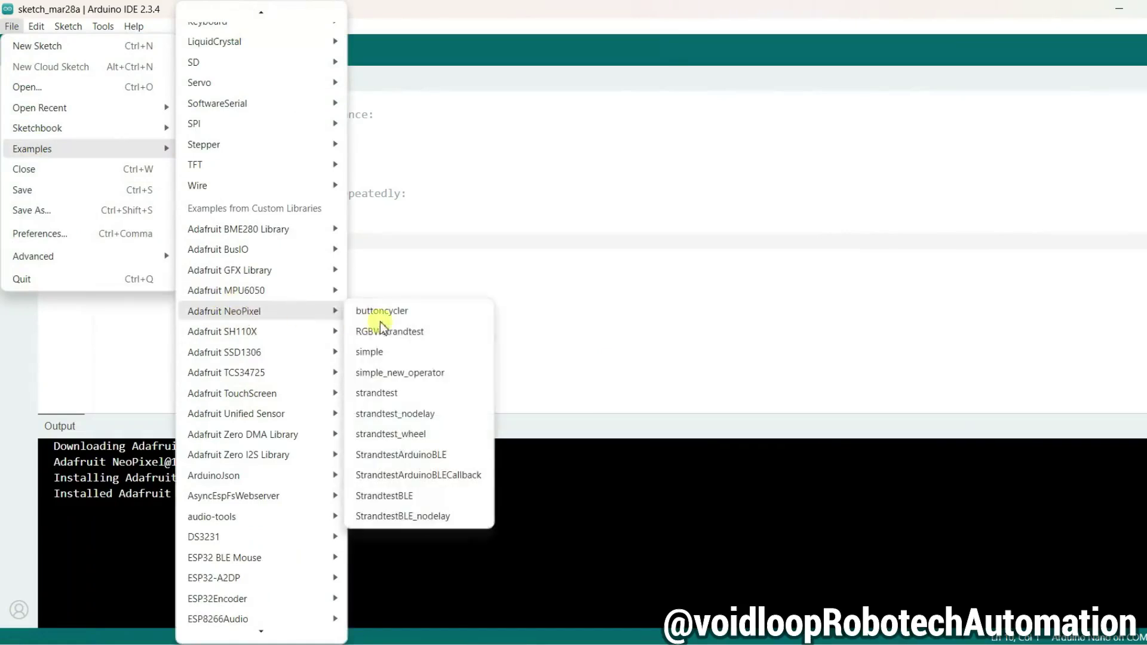
click(377, 396)
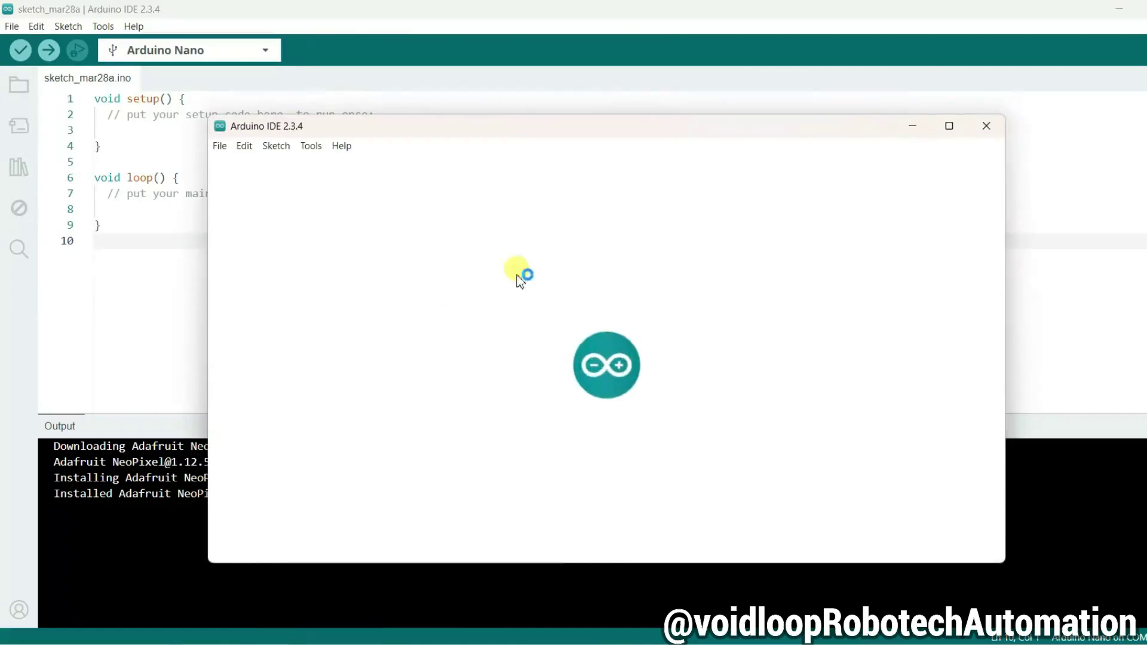
click(950, 126)
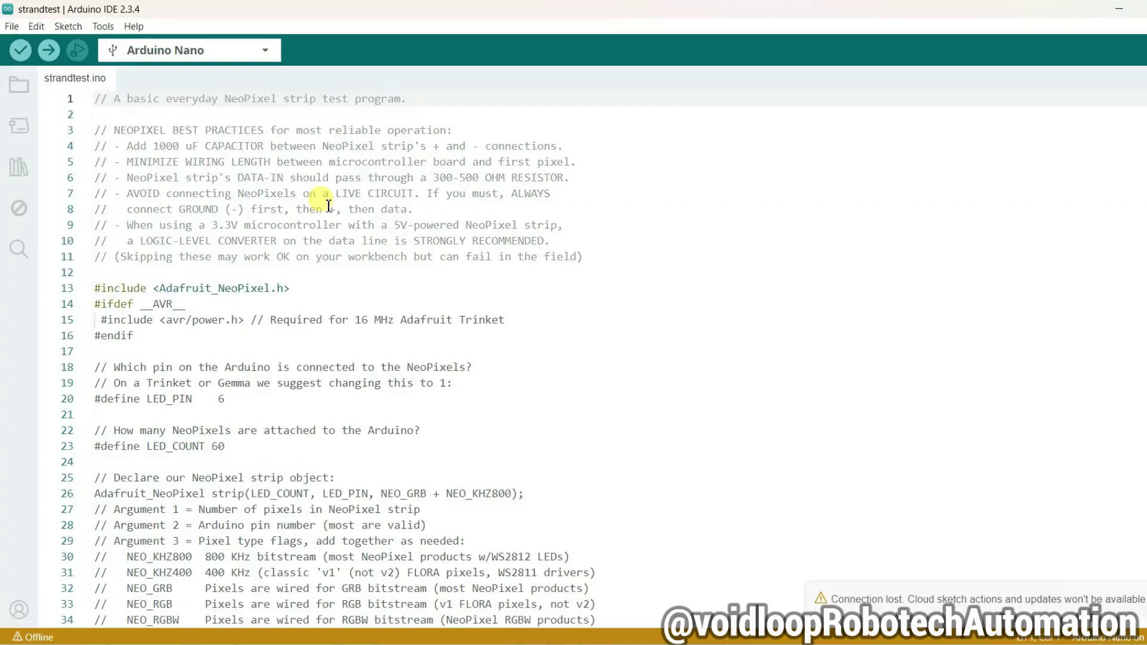
scroll(180, 216, down, 1)
scroll(171, 305, down, 1)
scroll(188, 323, down, 2)
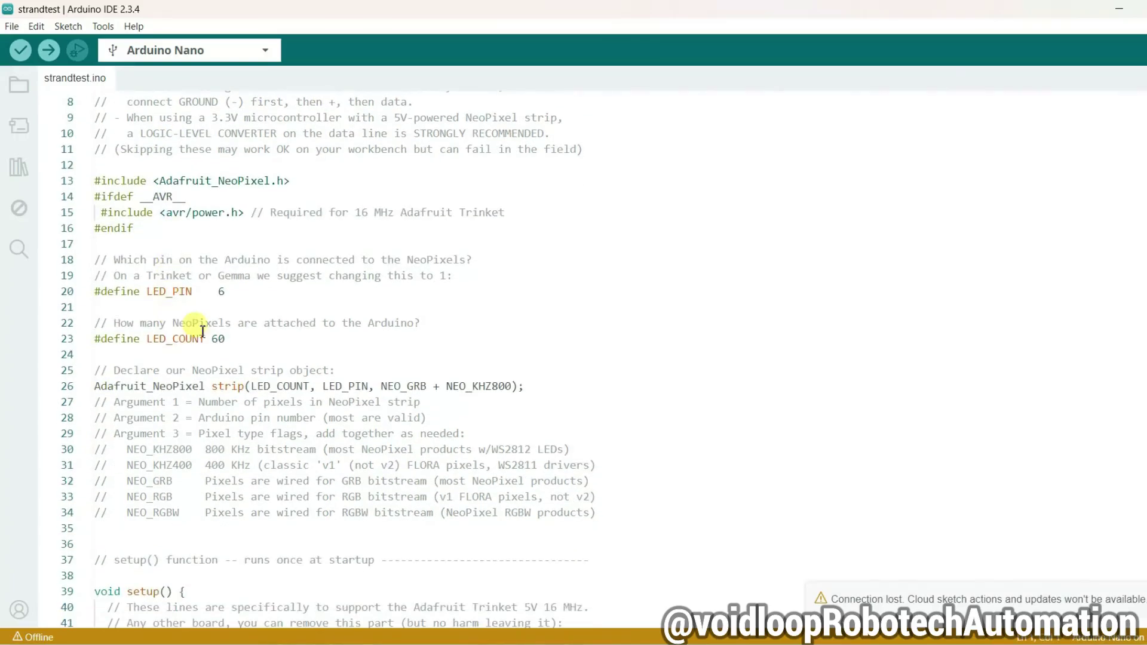
Step: Change LED_COUNT on line 23 from 60 to 24, keeping LED_PIN at 6
click(230, 339)
text(24)
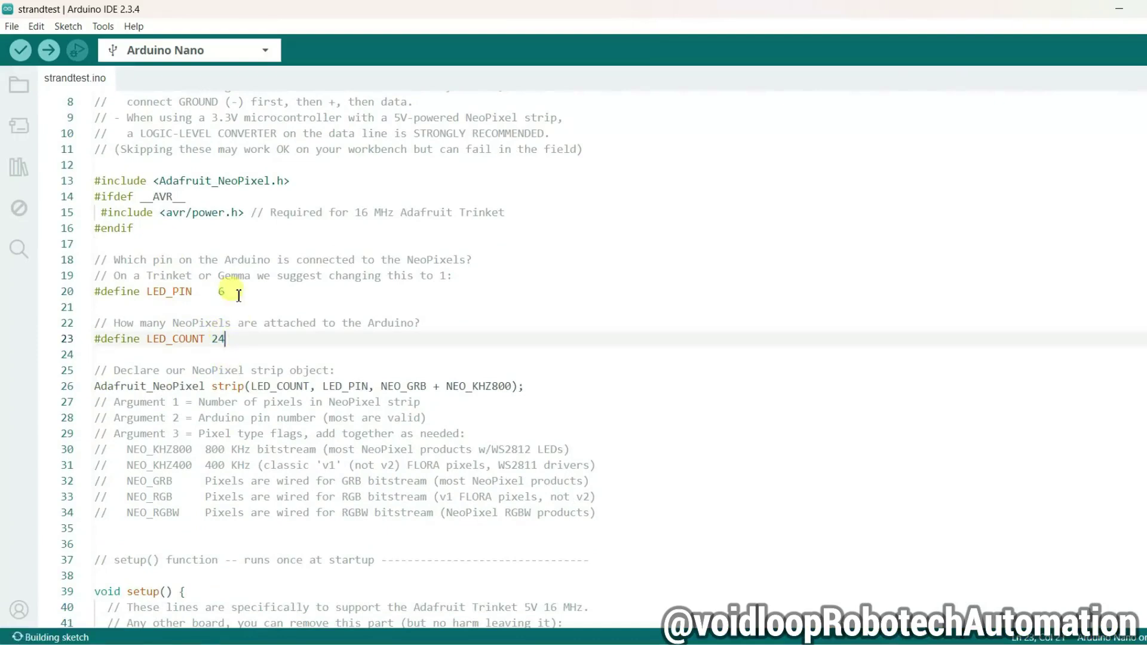
drag(225, 292, 96, 291)
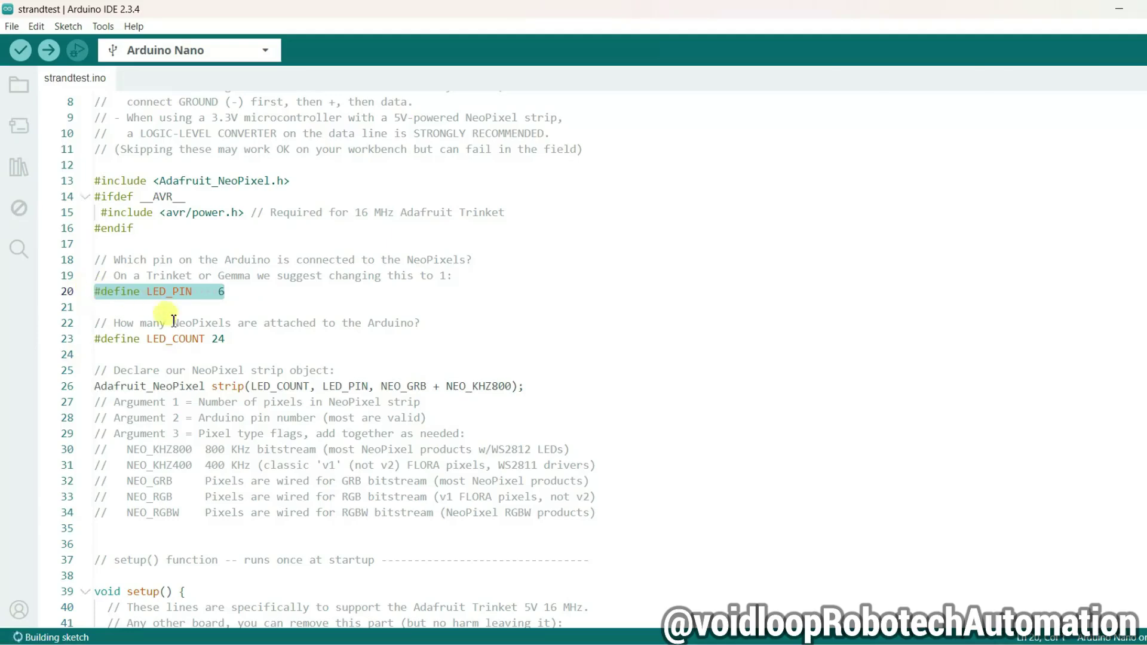
scroll(162, 475, down, 3)
scroll(170, 469, down, 2)
scroll(186, 526, down, 3)
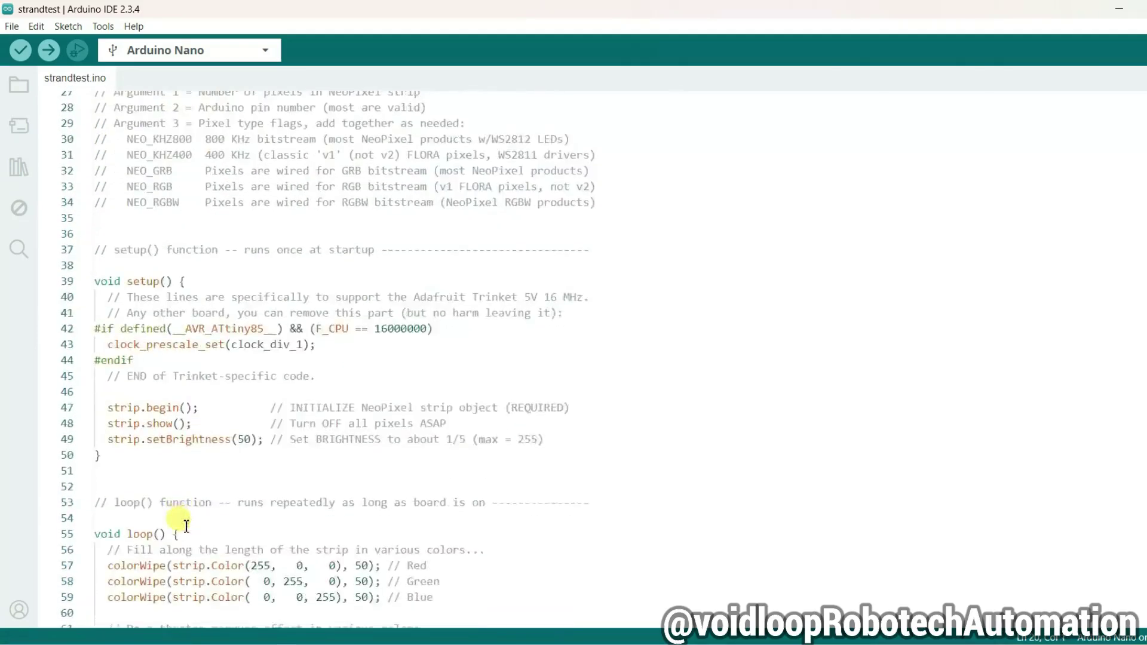
scroll(186, 526, down, 6)
scroll(186, 526, down, 10)
scroll(186, 526, down, 12)
scroll(186, 527, up, 13)
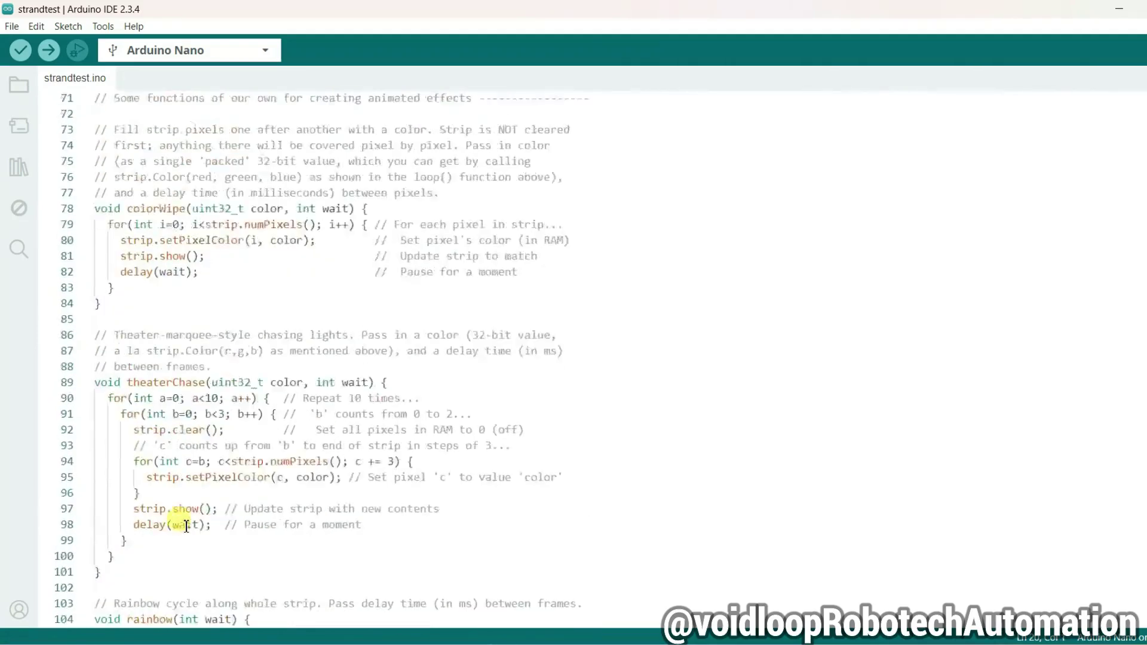
scroll(186, 526, up, 20)
click(102, 26)
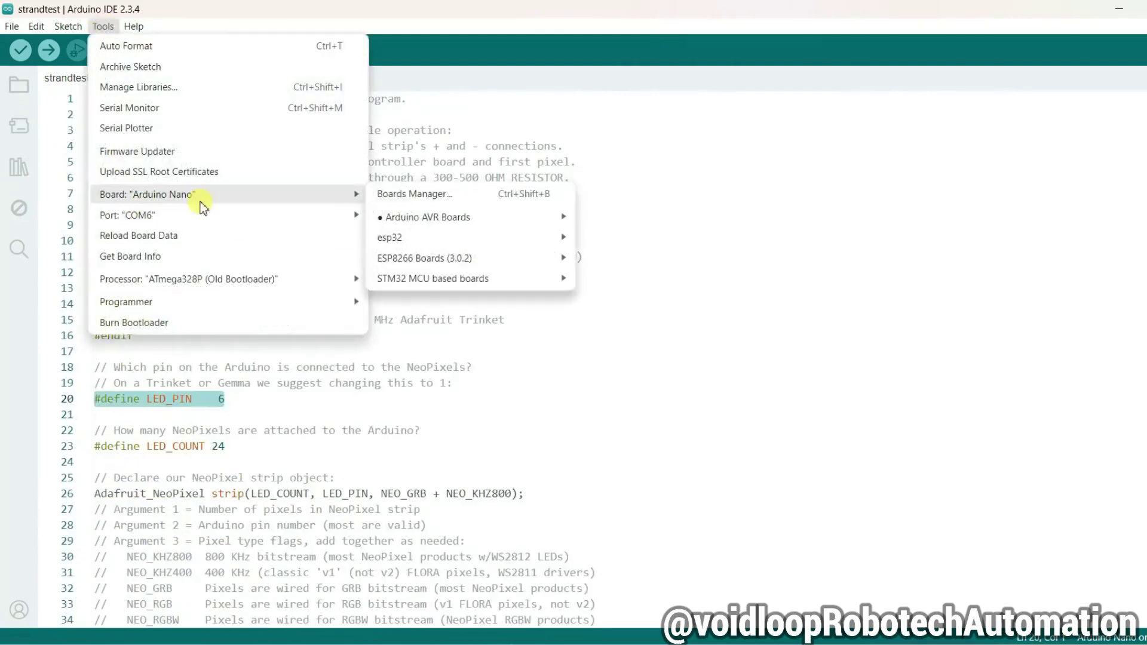
mouse_move(188, 279)
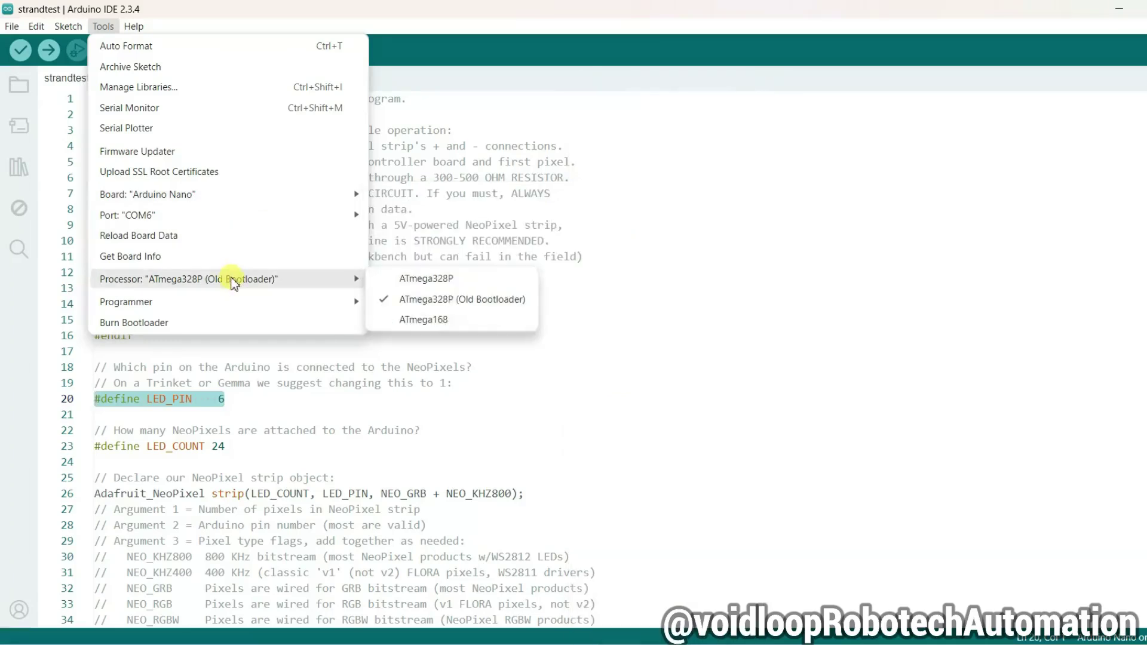
Step: Keep the ATmega328P (Old Bootloader) processor and start uploading strandtest to the Nano
click(415, 302)
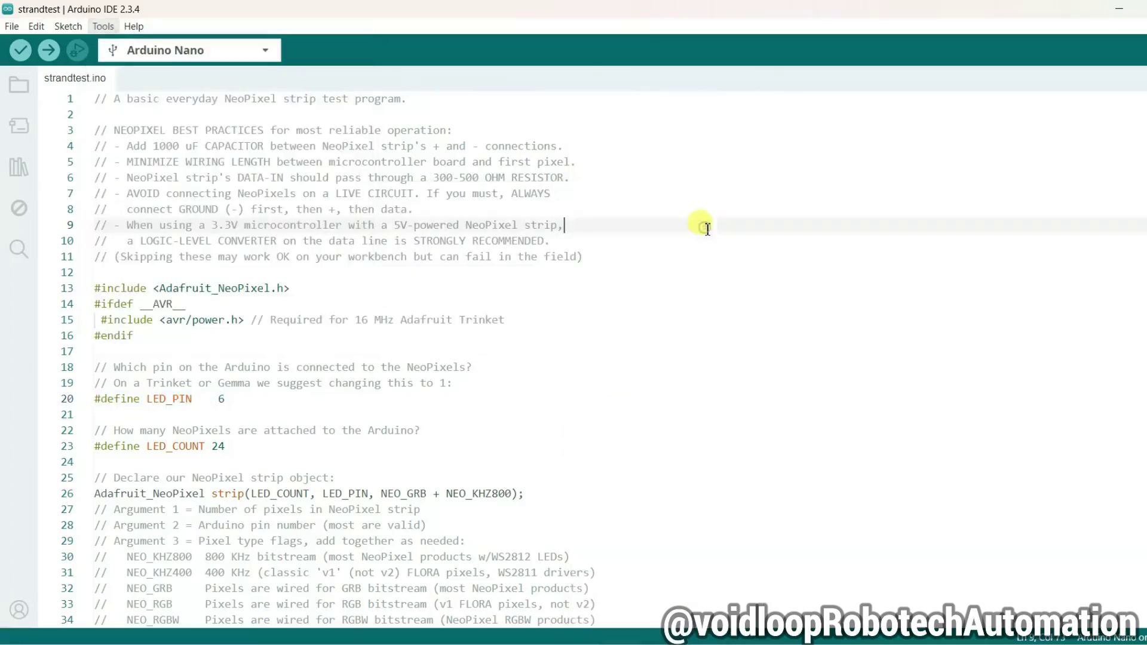
click(49, 52)
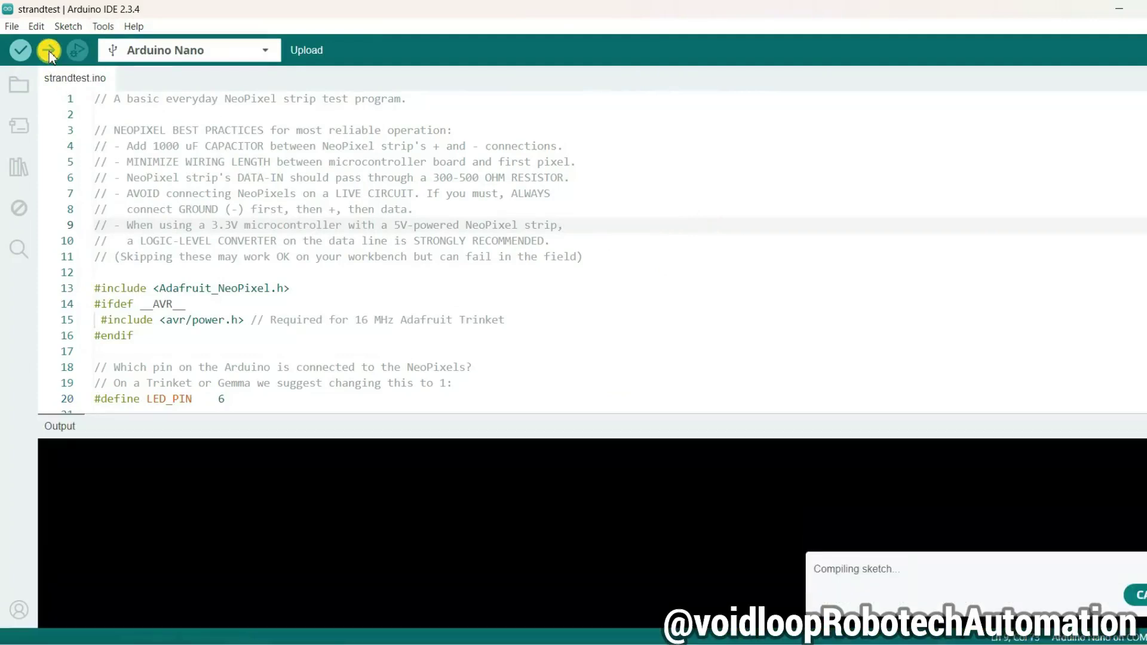